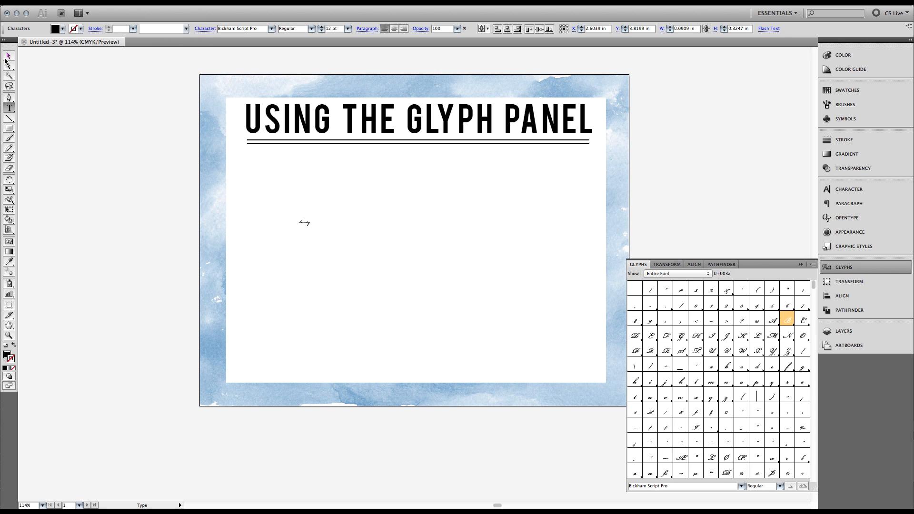
Enlarge the small "beauty" text to about 146 pt and centre it below the heading
{"action": "left_click", "coordinate": [8, 56]}
{"action": "left_click_drag", "start_coordinate": [310, 231], "coordinate": [522, 371]}
{"action": "left_click_drag", "start_coordinate": [381, 287], "coordinate": [418, 209]}
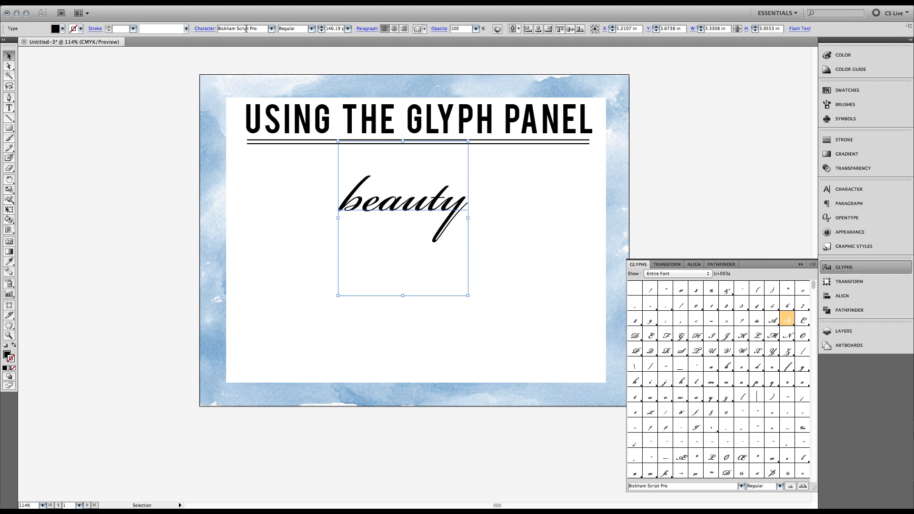
Replace the "b" of "beauty" with the alternate glyph that has a small curl at its top
{"action": "double_click", "coordinate": [366, 209]}
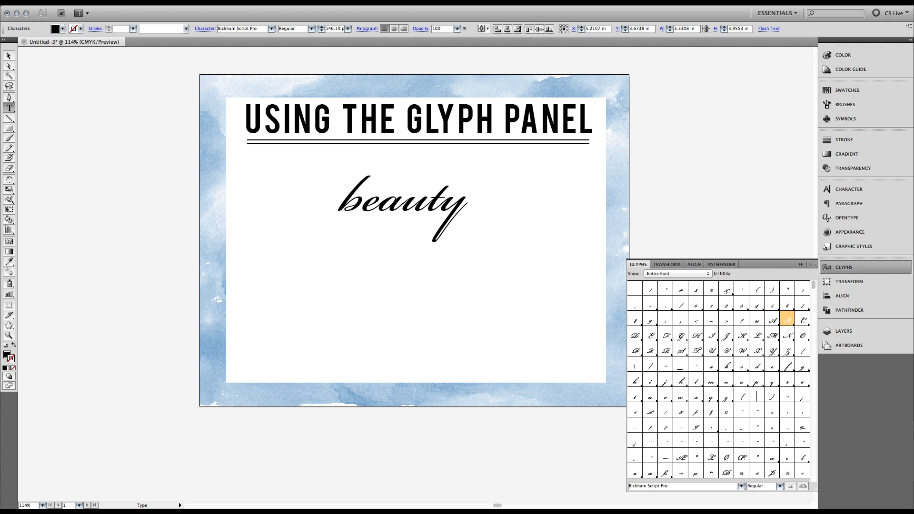
{"action": "key", "text": "shift+Left"}
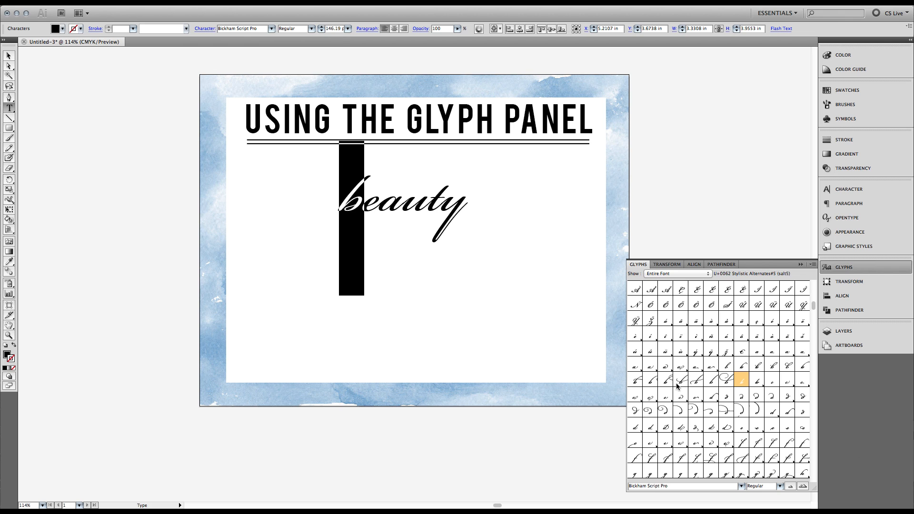
{"action": "double_click", "coordinate": [786, 367]}
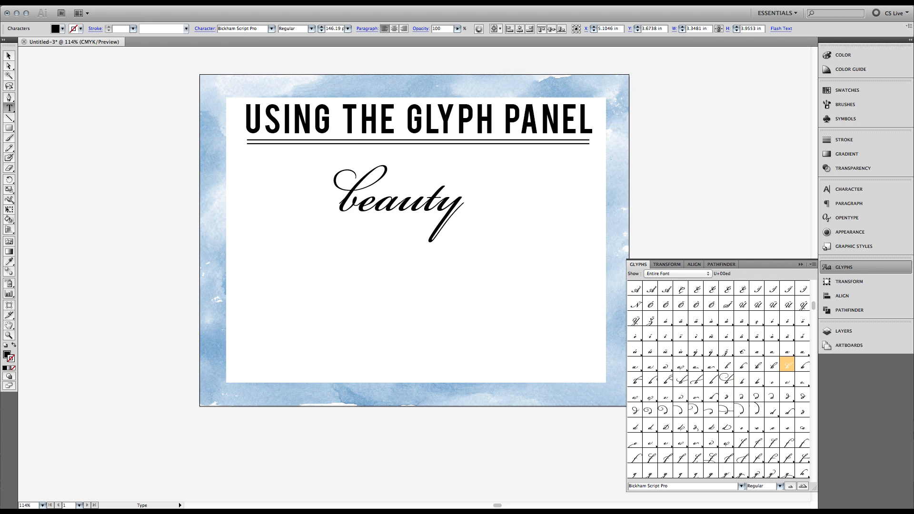
Replace the "b" with the large looping swash (Stylistic Alternates#8) and move the word down clear of the heading
{"action": "key", "text": "shift+Left"}
{"action": "double_click", "coordinate": [726, 379]}
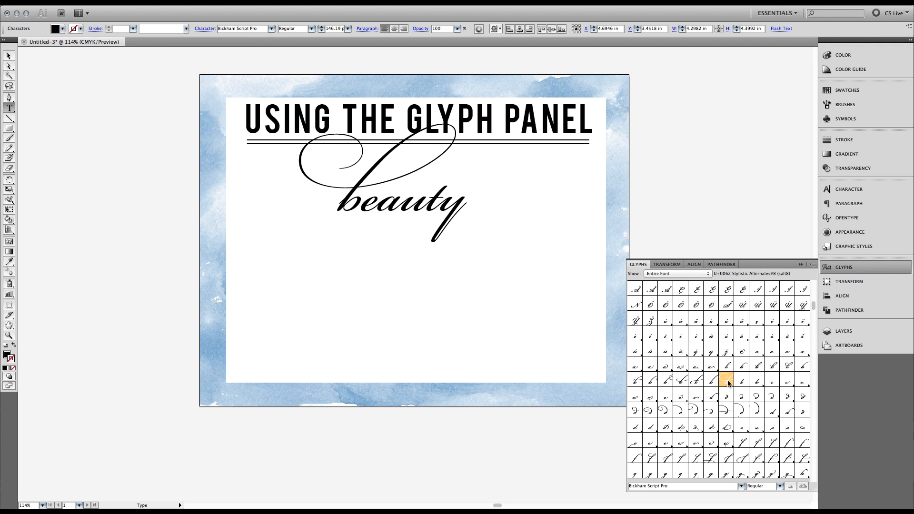
{"action": "key", "text": "Escape"}
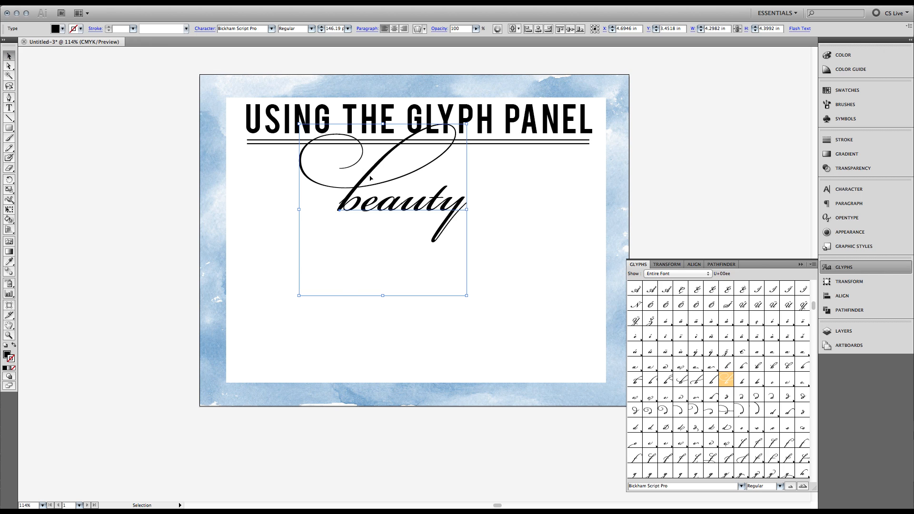
{"action": "left_click_drag", "start_coordinate": [399, 207], "coordinate": [401, 265]}
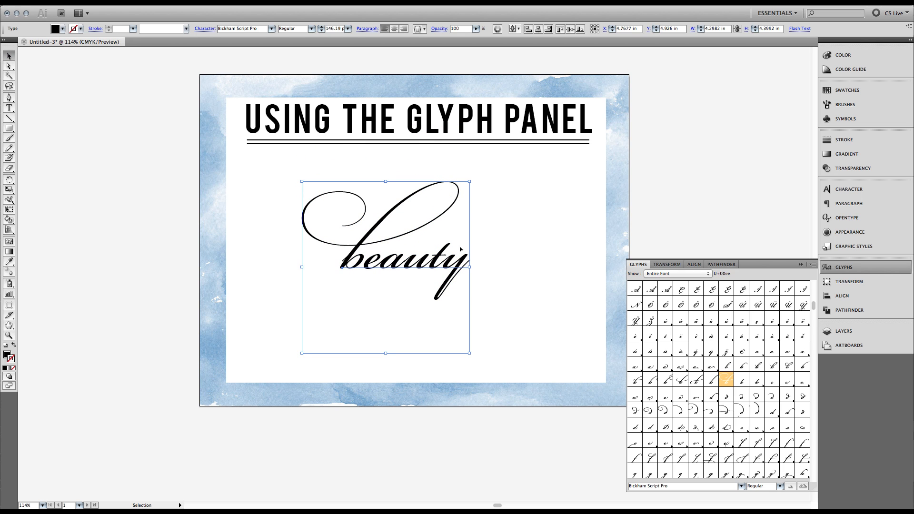
Replace the swash "b" with the ornate capital "B" stylistic alternate and recentre the word below the heading
{"action": "left_click", "coordinate": [506, 265]}
{"action": "double_click", "coordinate": [364, 257]}
{"action": "key", "text": "shift+Left"}
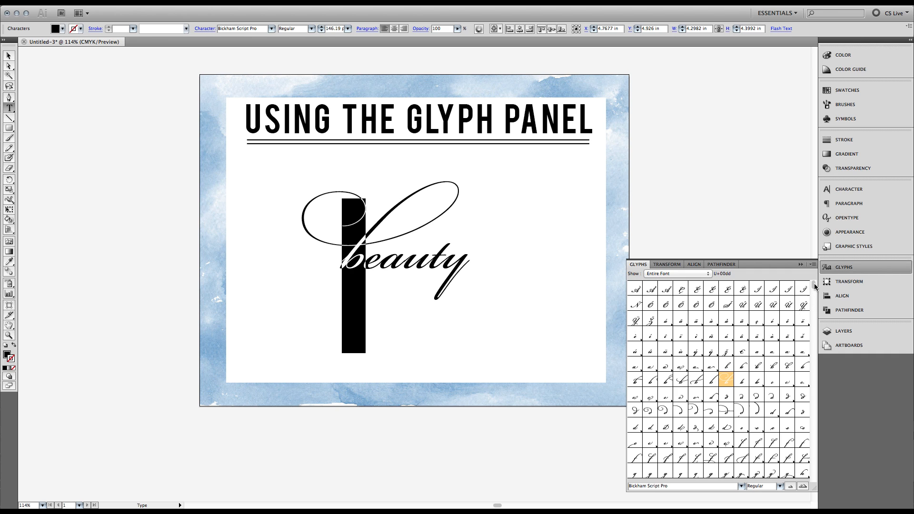
{"action": "scroll", "coordinate": [811, 296], "scroll_direction": "up", "scroll_amount": 5}
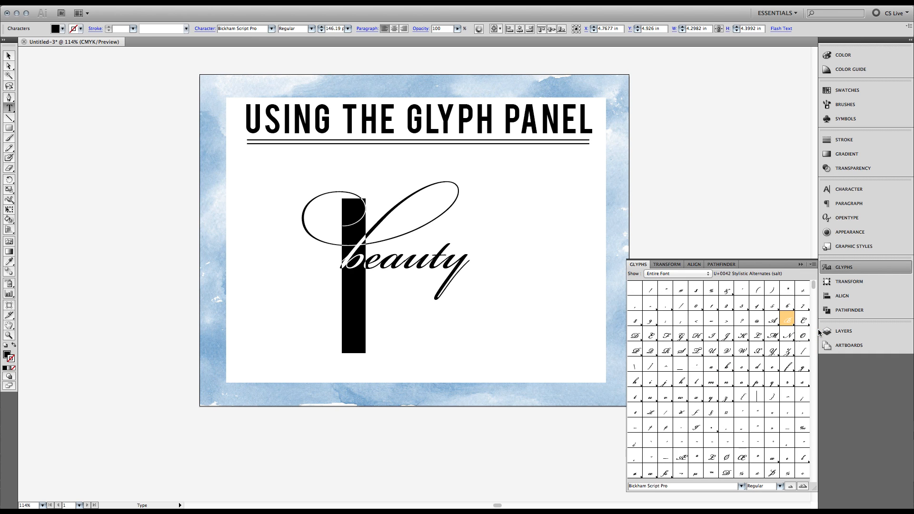
{"action": "double_click", "coordinate": [787, 320]}
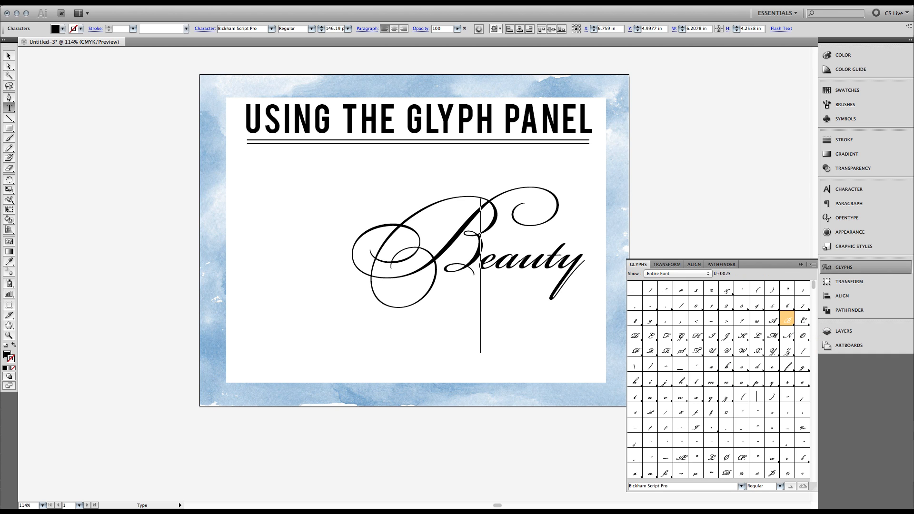
{"action": "key", "text": "Escape"}
{"action": "left_click_drag", "start_coordinate": [440, 267], "coordinate": [364, 238]}
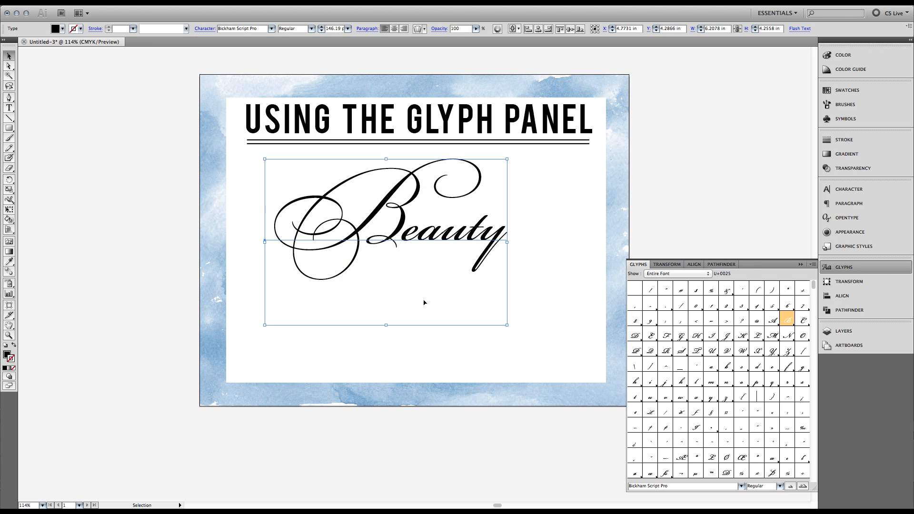
Replace the final "y" of "Beauty" with the alternate whose tail curls out in a wide loop to the right
{"action": "left_click", "coordinate": [506, 242]}
{"action": "double_click", "coordinate": [507, 240]}
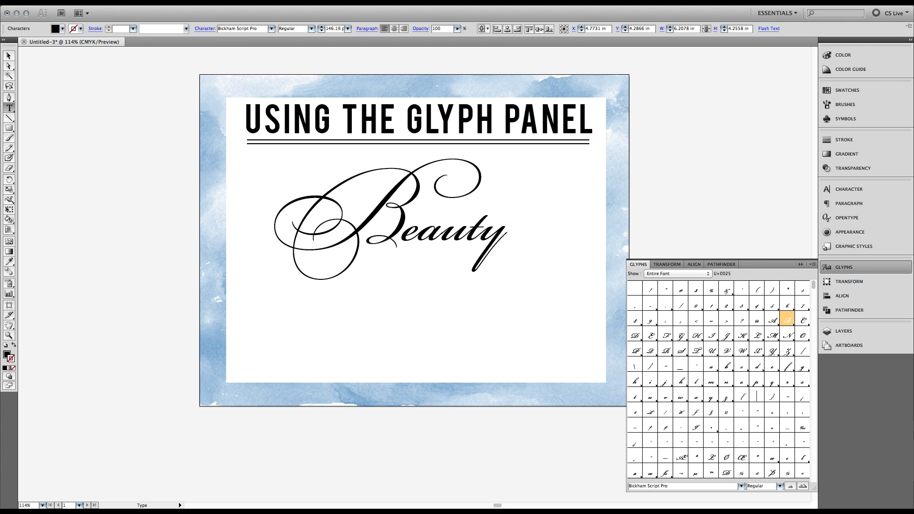
{"action": "left_click_drag", "start_coordinate": [507, 240], "coordinate": [480, 239]}
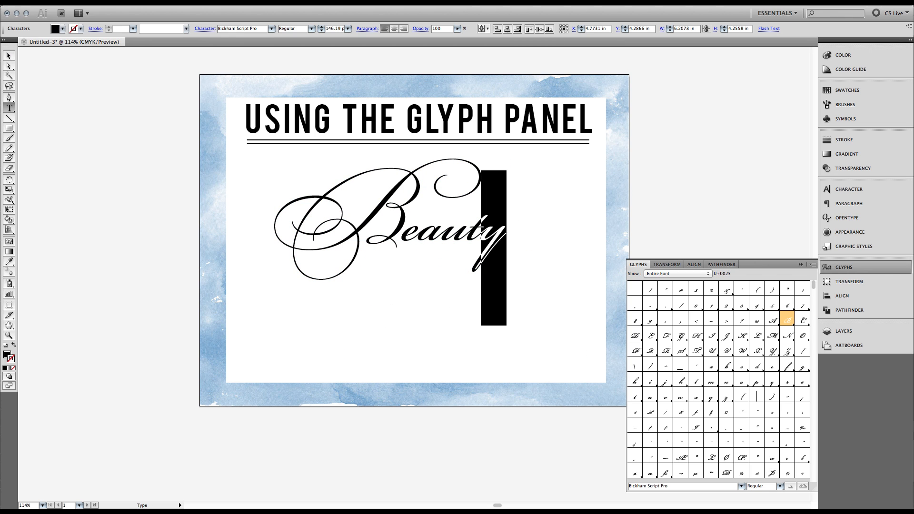
{"action": "left_click", "coordinate": [710, 398]}
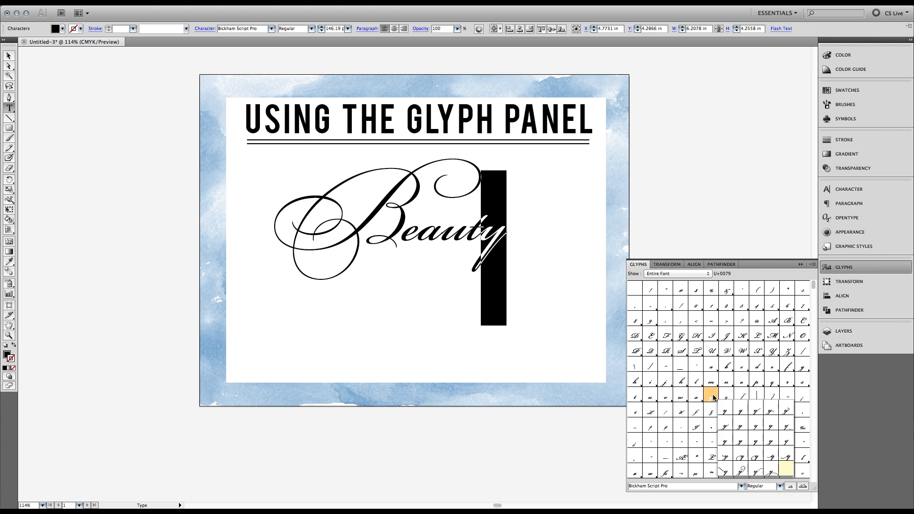
{"action": "left_click", "coordinate": [771, 470]}
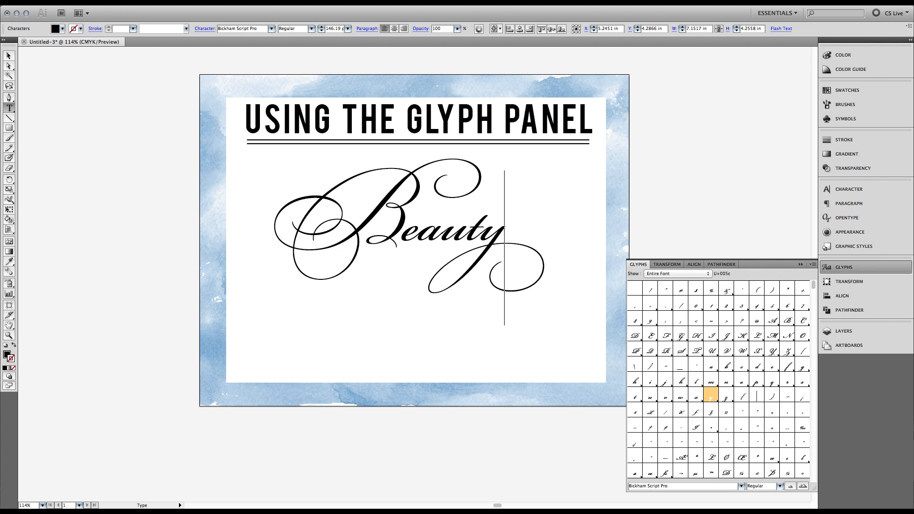
Try a flourished alternate glyph for the "t" in "Beauty" and restore the plain letter
{"action": "key", "text": "shift+Left"}
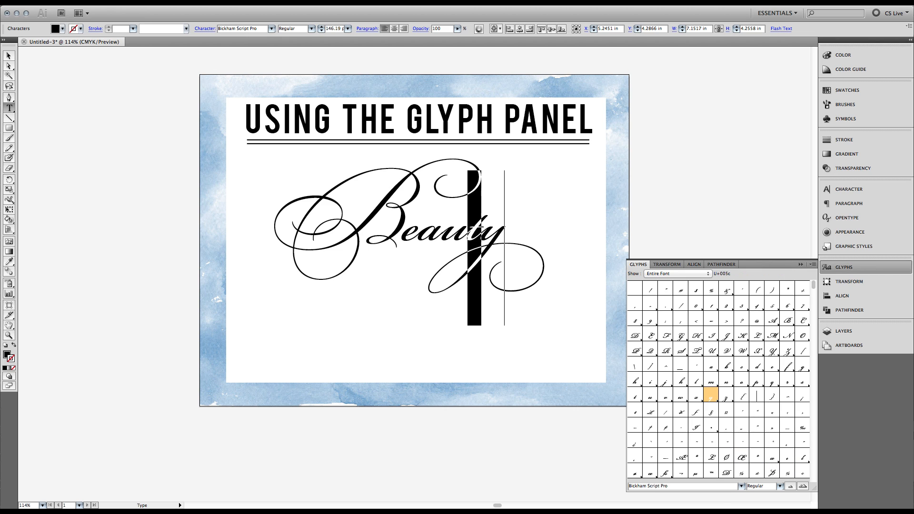
{"action": "left_click", "coordinate": [636, 401]}
{"action": "left_click", "coordinate": [678, 443]}
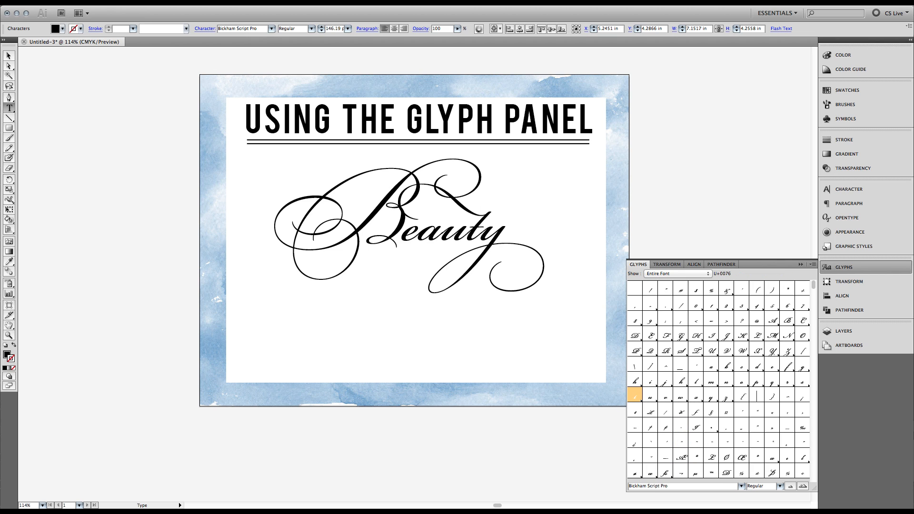
{"action": "key", "text": "shift+Left"}
{"action": "type", "text": "t"}
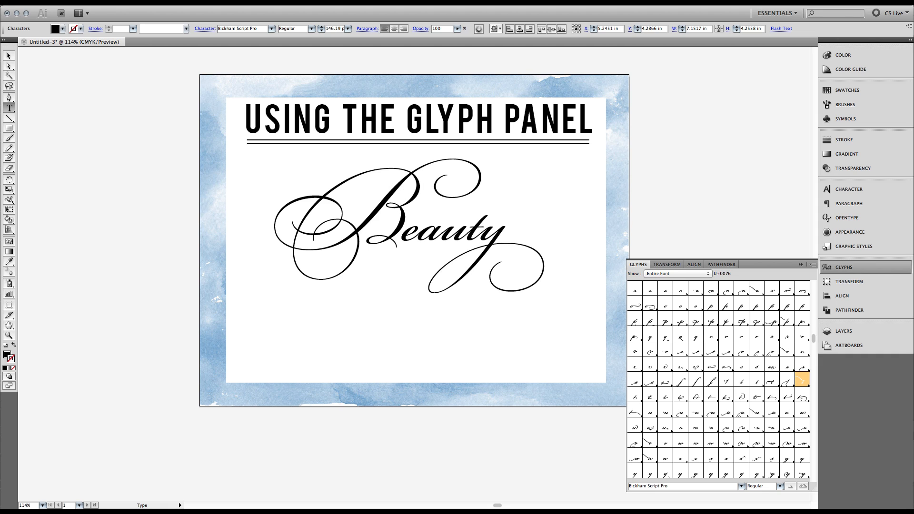
Insert flourish ornament glyphs on a new line beneath "Beauty" and shift the text up and left to bring them into view
{"action": "left_click", "coordinate": [504, 233]}
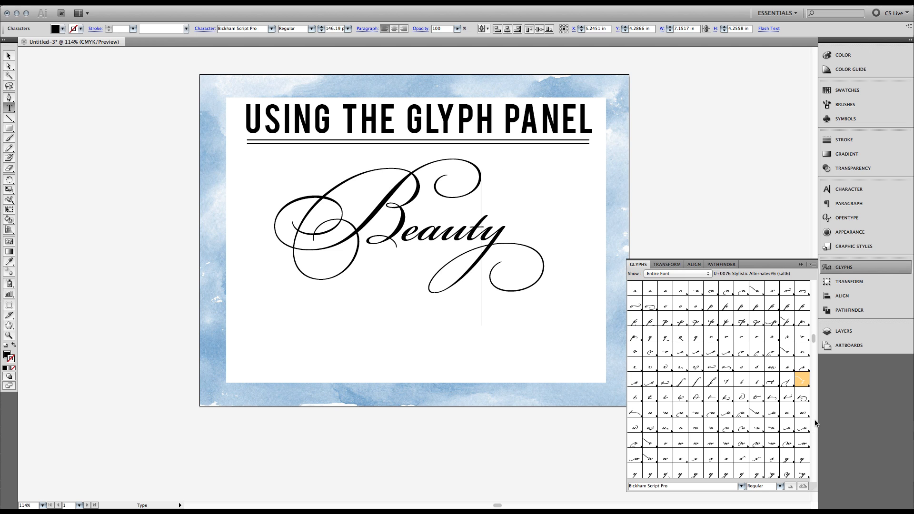
{"action": "scroll", "coordinate": [815, 423], "scroll_direction": "down", "scroll_amount": 15}
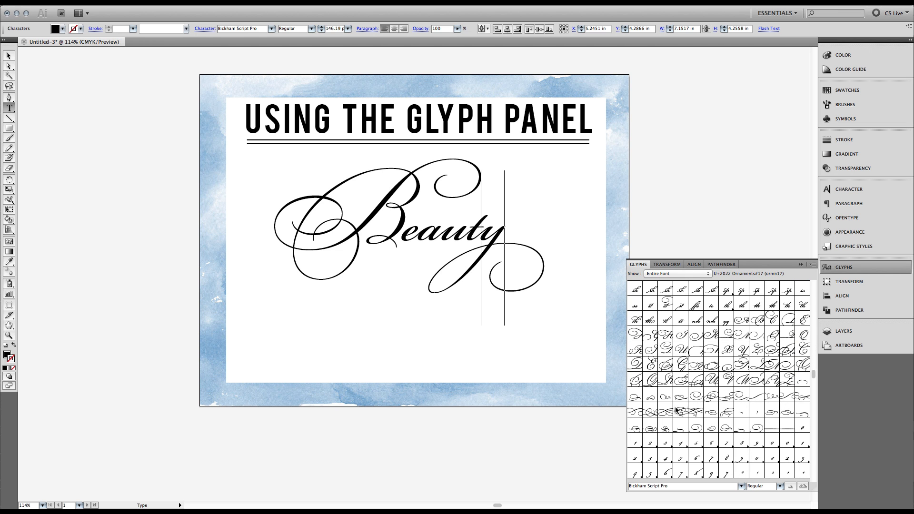
{"action": "key", "text": "Return"}
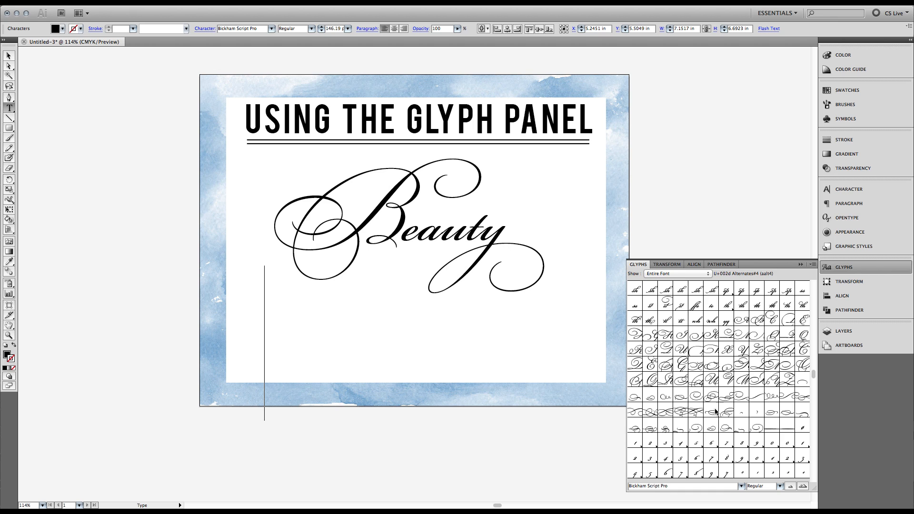
{"action": "double_click", "coordinate": [667, 411]}
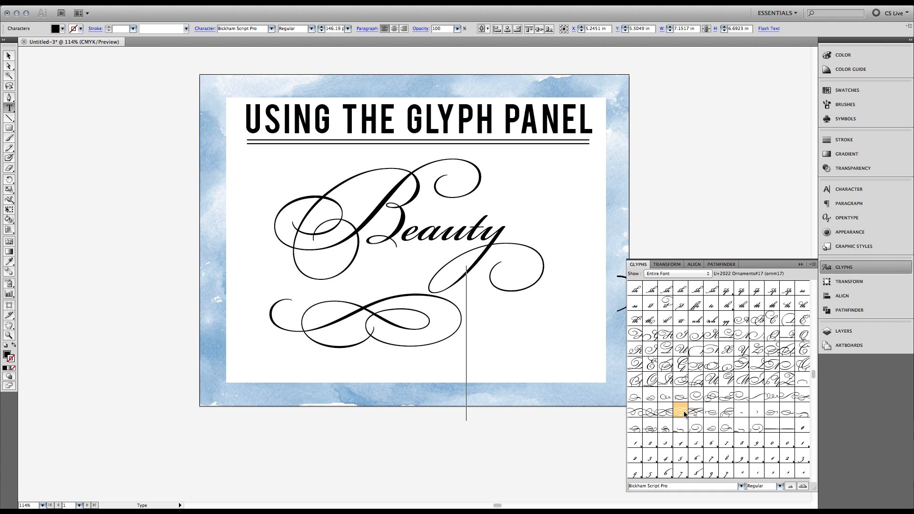
{"action": "double_click", "coordinate": [684, 413]}
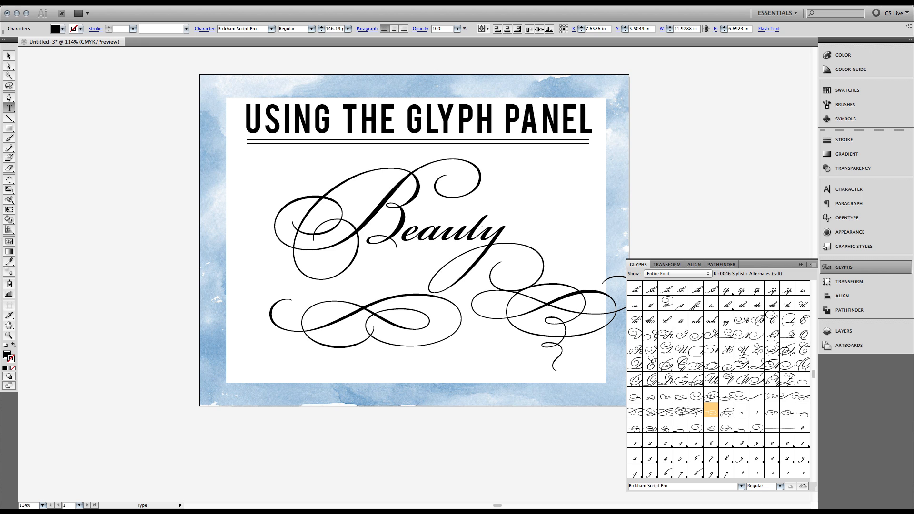
{"action": "key", "text": "Escape"}
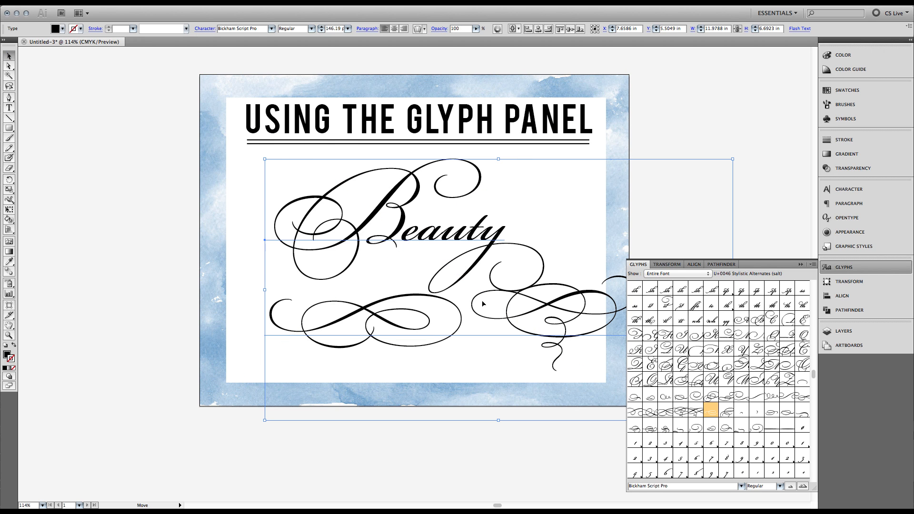
{"action": "left_click_drag", "start_coordinate": [483, 303], "coordinate": [366, 256]}
Delete all the ornament glyphs from the second line and move "Beauty" back to the middle of the white area
{"action": "key", "text": "t"}
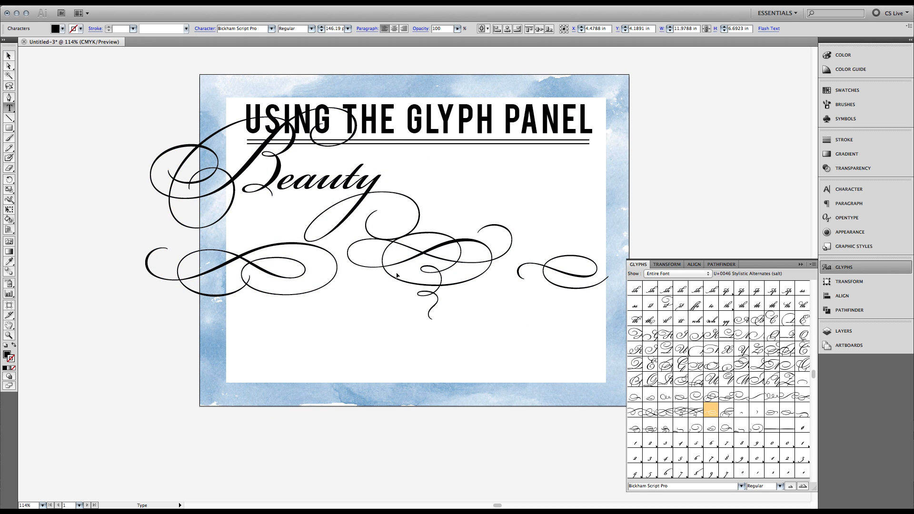
{"action": "key", "text": "BackSpace"}
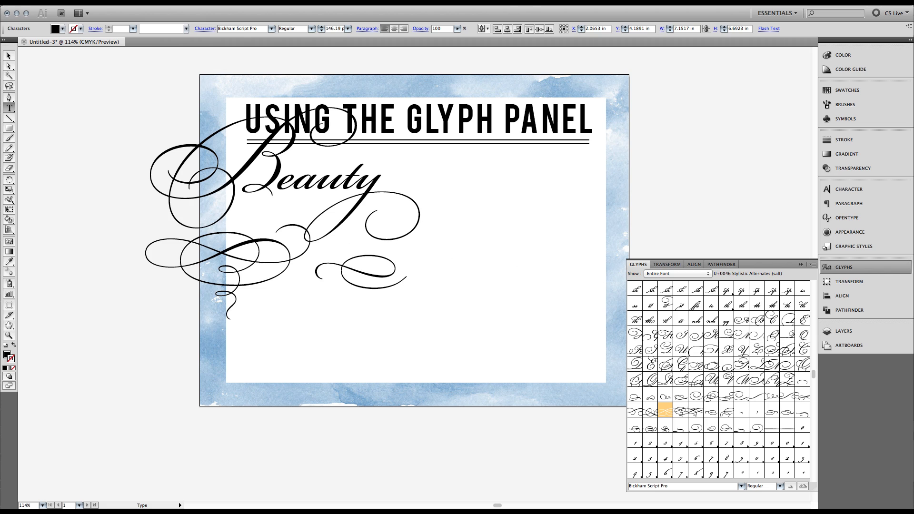
{"action": "key", "text": "shift+End"}
{"action": "key", "text": "BackSpace"}
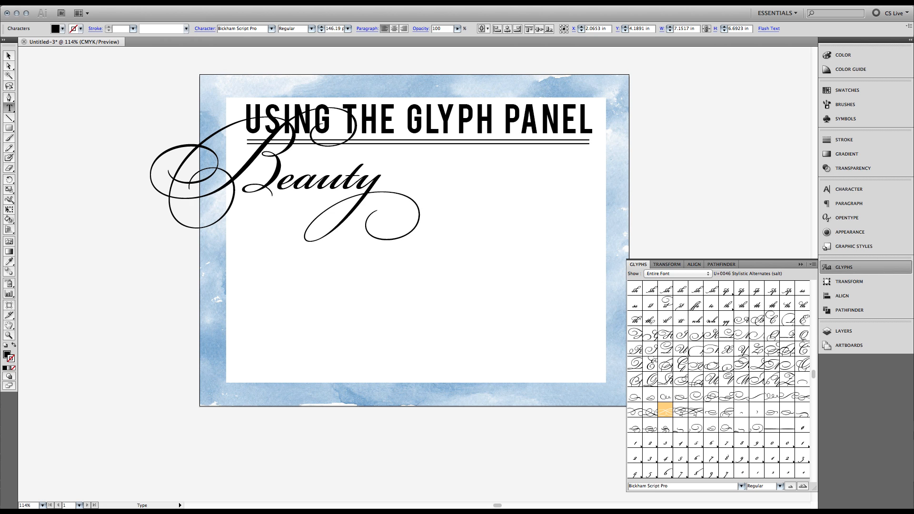
{"action": "left_click", "coordinate": [8, 55]}
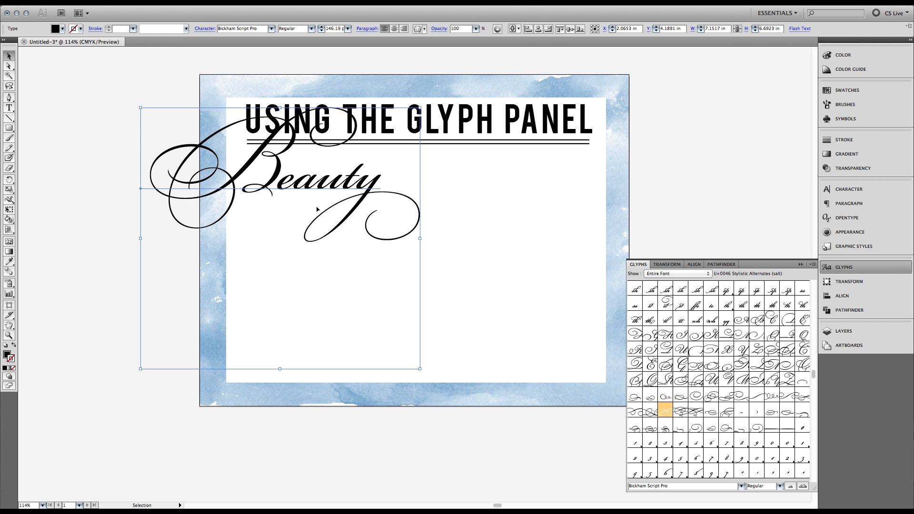
{"action": "left_click_drag", "start_coordinate": [324, 189], "coordinate": [469, 251]}
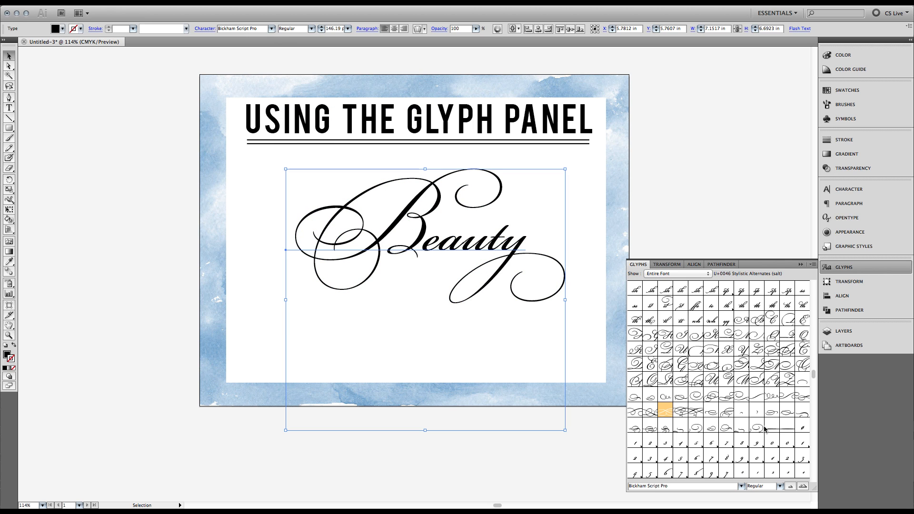
Move the finished "Beauty" text off the artboard to its left, leaving the white area empty
{"action": "left_click", "coordinate": [766, 397]}
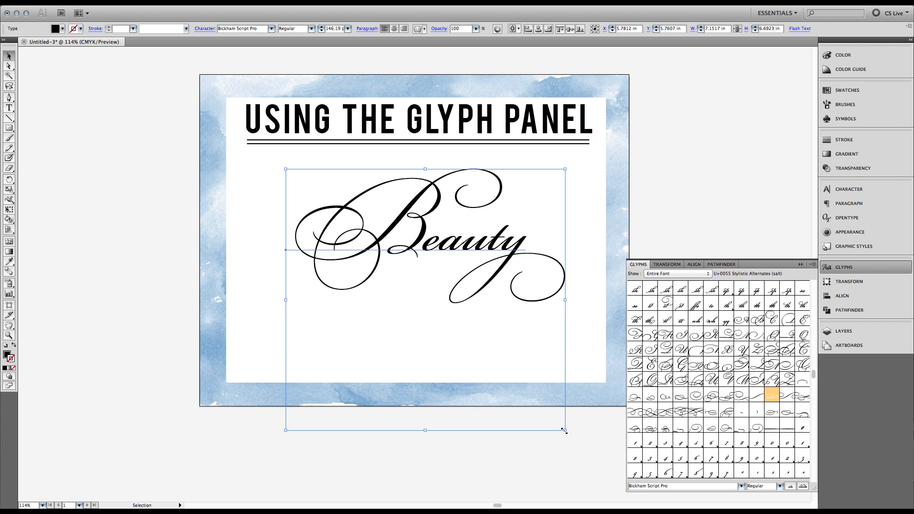
{"action": "left_click_drag", "start_coordinate": [517, 247], "coordinate": [104, 204]}
{"action": "left_click", "coordinate": [300, 214]}
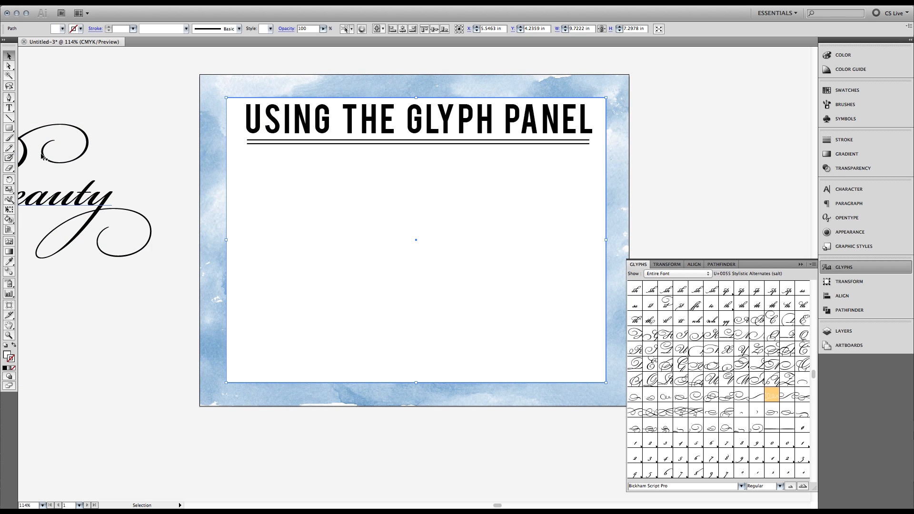
Add a new text "beauty" on the white area, scale it to about 2.45 in wide and place it below the heading
{"action": "left_click", "coordinate": [9, 108]}
{"action": "left_click", "coordinate": [337, 251]}
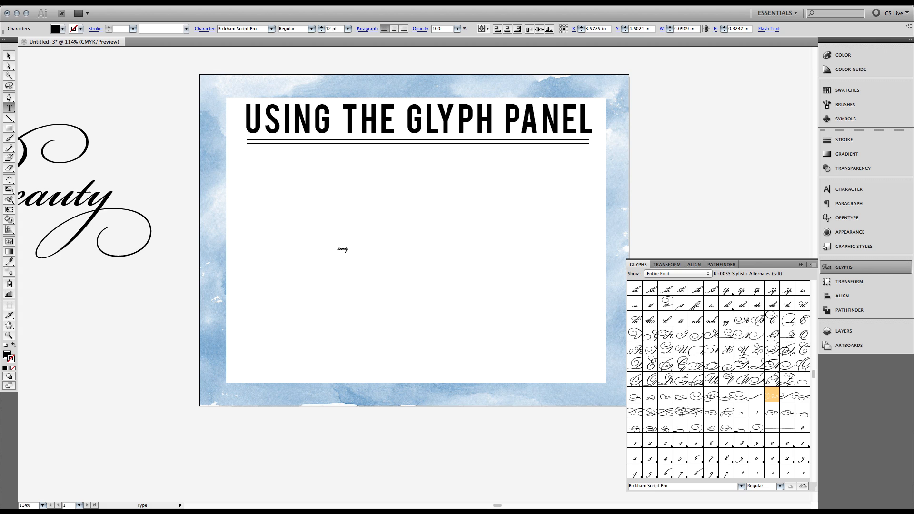
{"action": "left_click", "coordinate": [9, 56]}
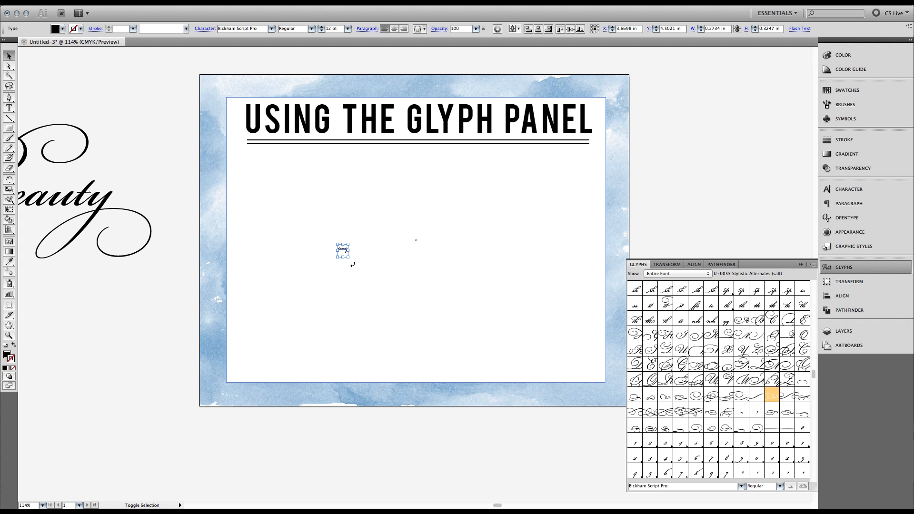
{"action": "left_click_drag", "start_coordinate": [348, 254], "coordinate": [490, 357]}
{"action": "left_click_drag", "start_coordinate": [381, 300], "coordinate": [401, 198]}
Change the font of the "beauty" text below the heading to Peoni Pro Regular
{"action": "left_click", "coordinate": [272, 28]}
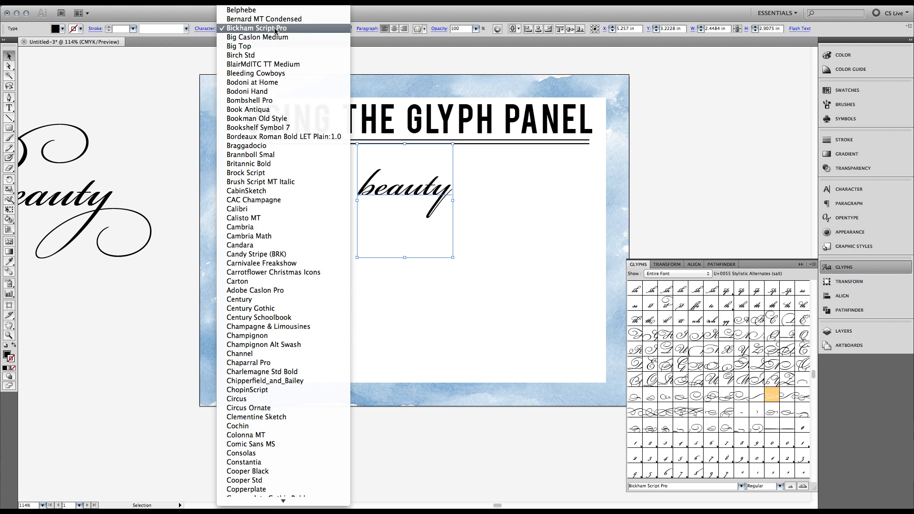
{"action": "type", "text": "pe"}
{"action": "scroll", "coordinate": [260, 107], "scroll_direction": "down", "scroll_amount": 5}
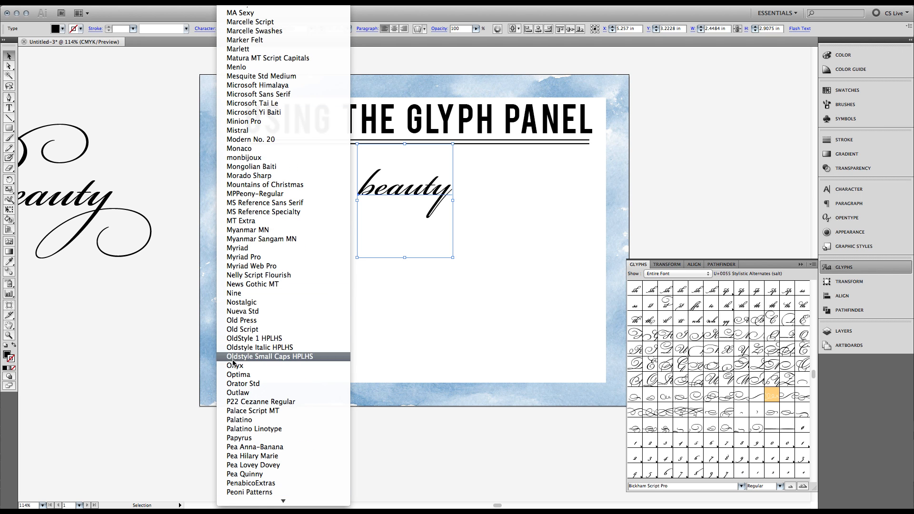
{"action": "left_click", "coordinate": [240, 402]}
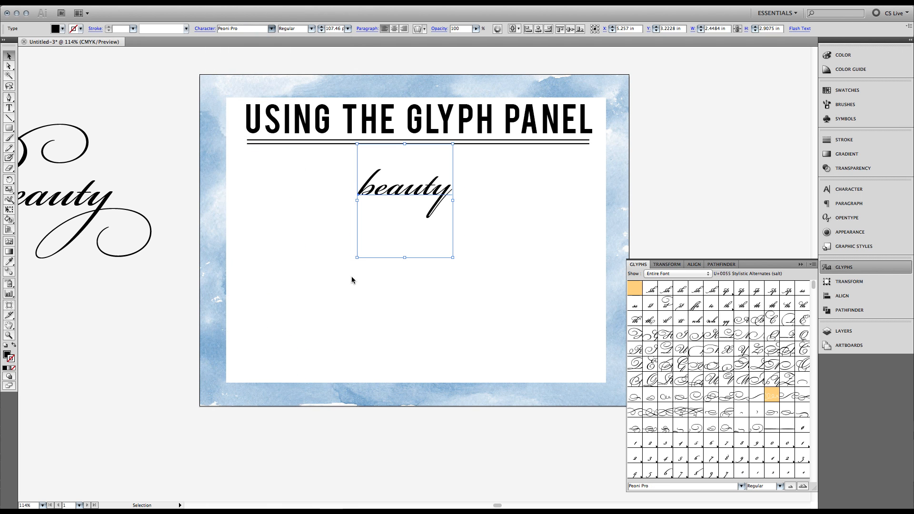
{"action": "left_click", "coordinate": [486, 252]}
{"action": "left_click", "coordinate": [419, 193]}
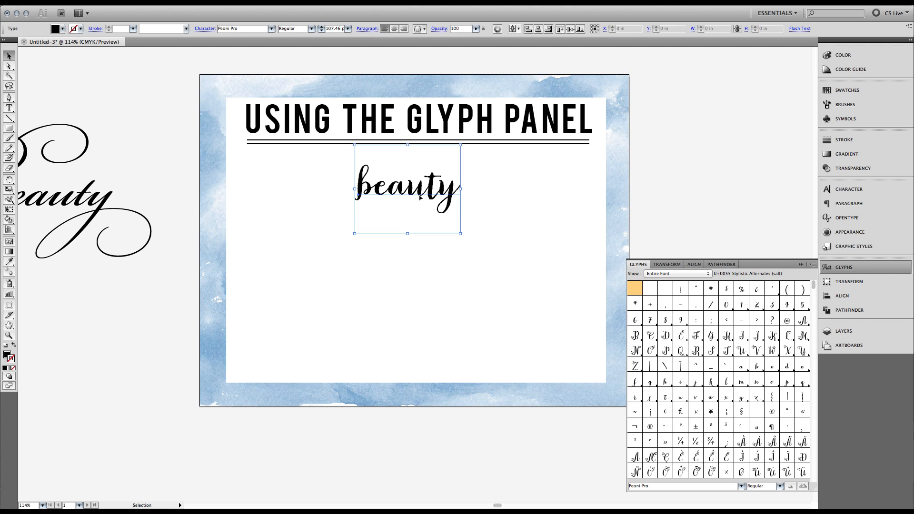
Enlarge "beauty" to about 3.42 in wide, shift it left and place a copy of it directly beneath
{"action": "left_click_drag", "start_coordinate": [461, 233], "coordinate": [488, 258]}
{"action": "left_click_drag", "start_coordinate": [446, 200], "coordinate": [332, 281]}
{"action": "left_click", "coordinate": [456, 215]}
{"action": "left_click", "coordinate": [458, 281]}
Replace the b of the lower "beauty" with its alternate glyph that has a large curl at the upper left
{"action": "double_click", "coordinate": [313, 281]}
{"action": "left_click", "coordinate": [760, 366]}
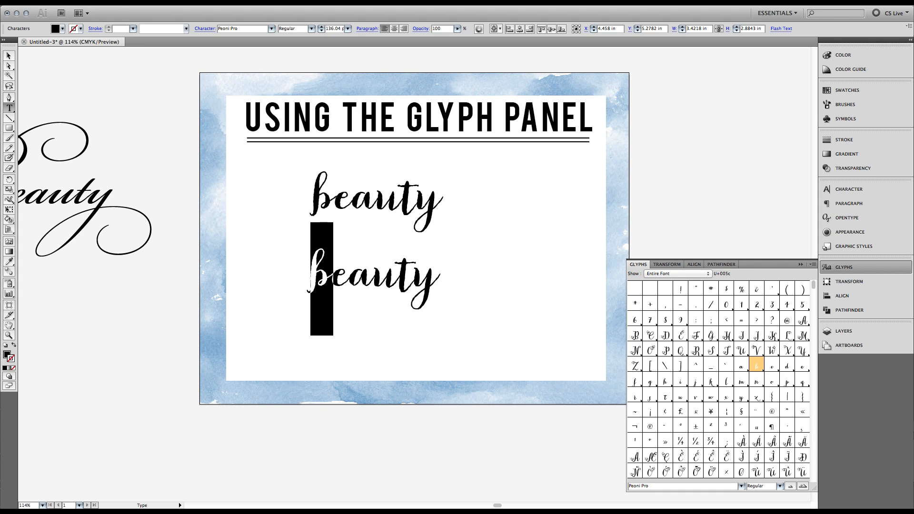
{"action": "left_click", "coordinate": [763, 372]}
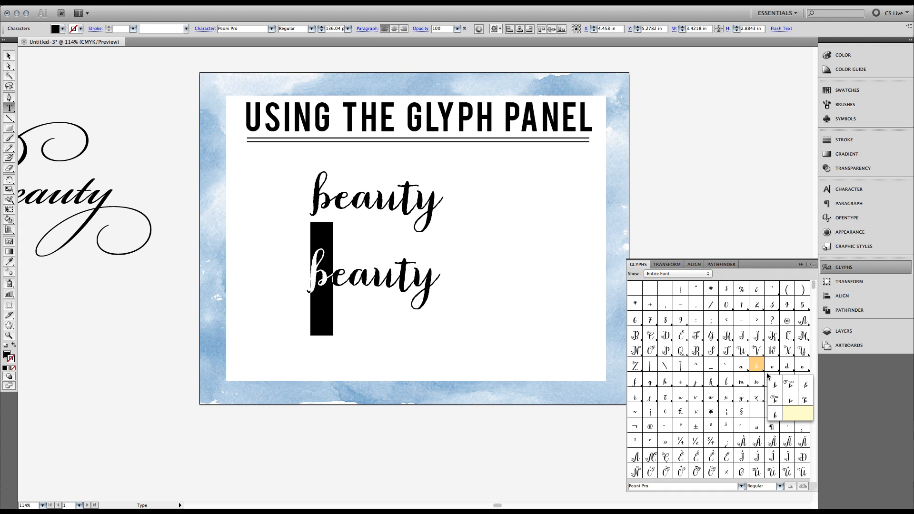
{"action": "left_click", "coordinate": [774, 400]}
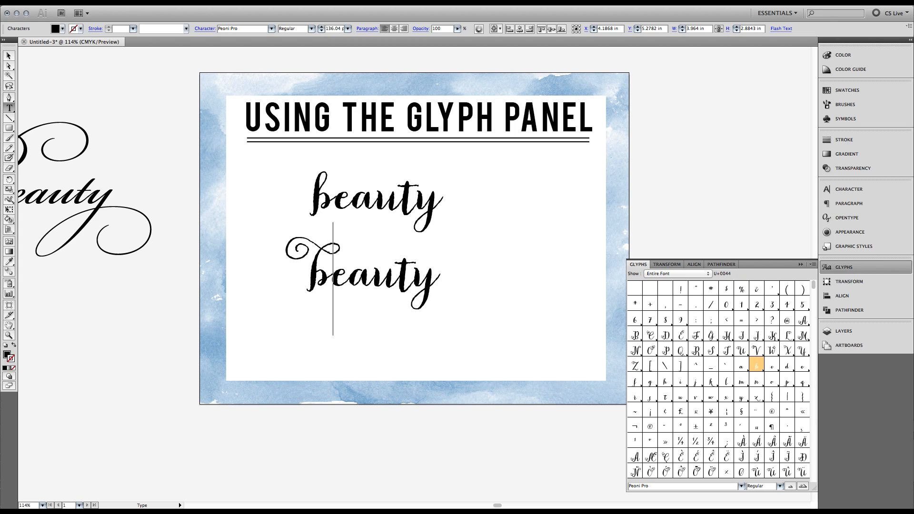
Swap the final y of the lower "beauty" for the alternate with a long wavy tail sweeping left
{"action": "left_click_drag", "start_coordinate": [440, 279], "coordinate": [414, 279]}
{"action": "left_click", "coordinate": [741, 396]}
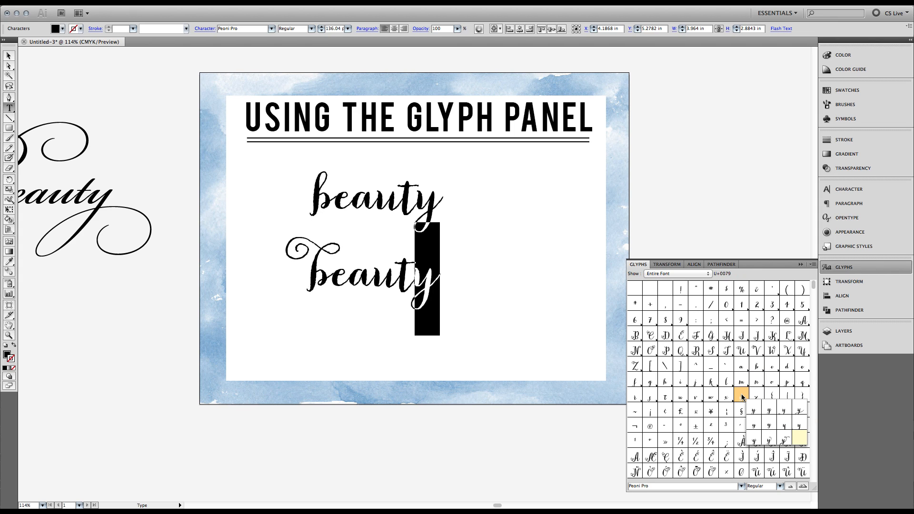
{"action": "left_click", "coordinate": [789, 427]}
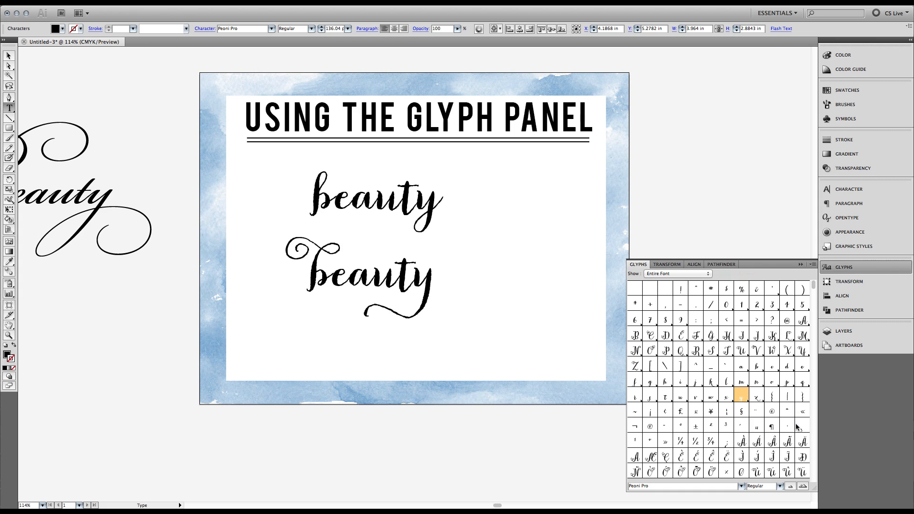
Insert a short-tailed alternate y at the end of the lower "beauty" and delete the long-tailed y before it
{"action": "left_click_drag", "start_coordinate": [742, 397], "coordinate": [780, 427]}
{"action": "key", "text": "Left"}
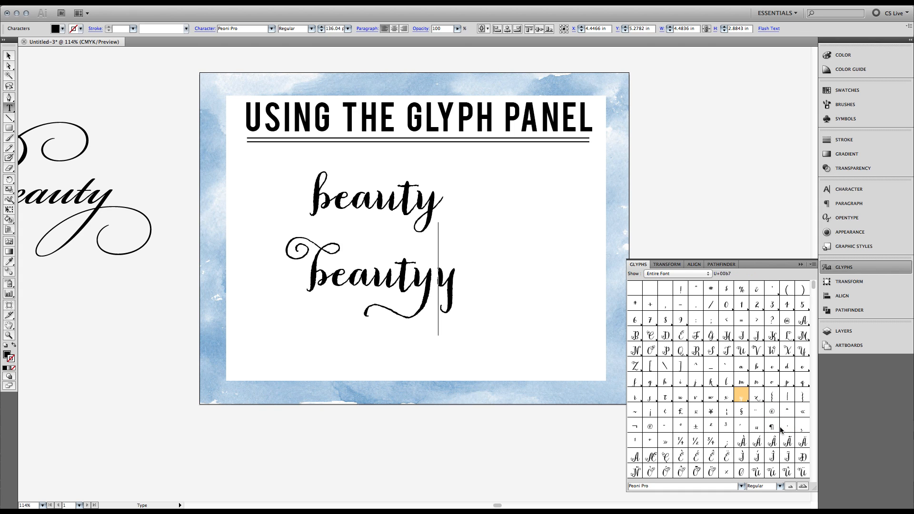
{"action": "key", "text": "BackSpace"}
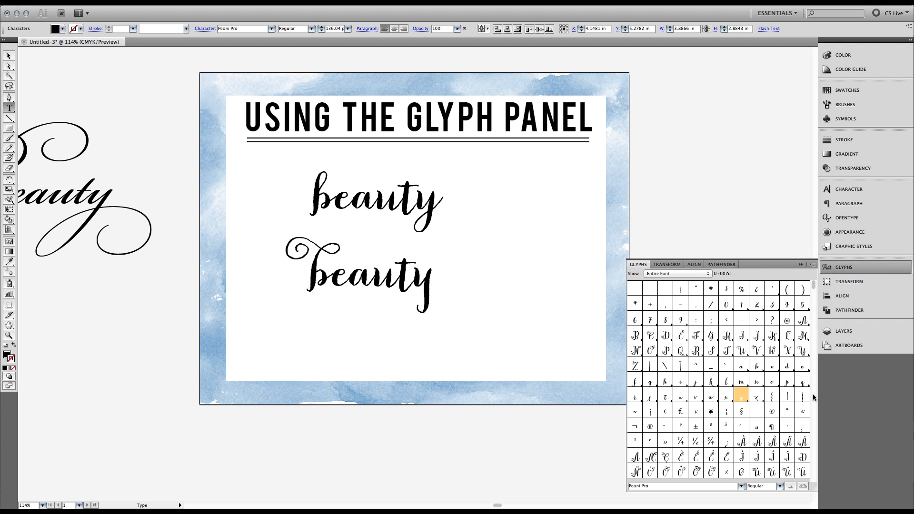
Insert the decorative word glyphs "and", "from" and "for" after the lower "beauty"
{"action": "scroll", "coordinate": [814, 397], "scroll_direction": "down", "scroll_amount": 2}
{"action": "scroll", "coordinate": [813, 398], "scroll_direction": "down", "scroll_amount": 15}
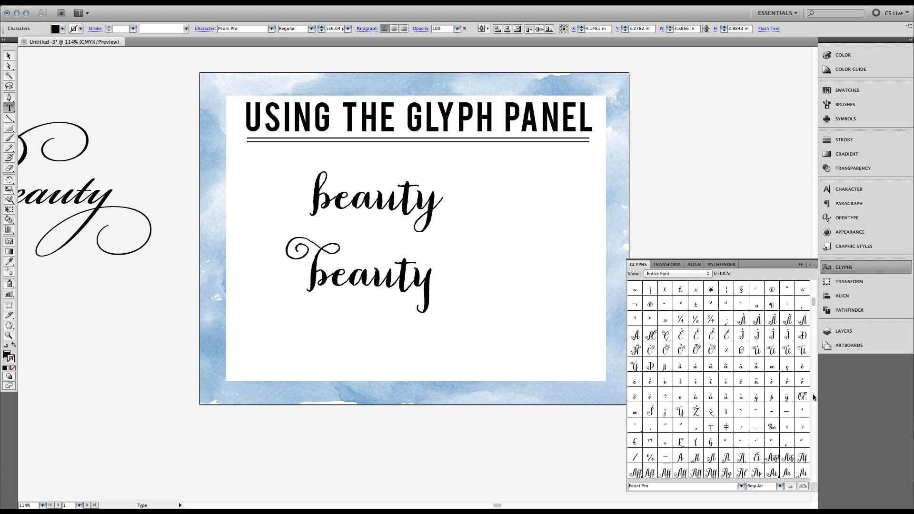
{"action": "scroll", "coordinate": [813, 397], "scroll_direction": "down", "scroll_amount": 20}
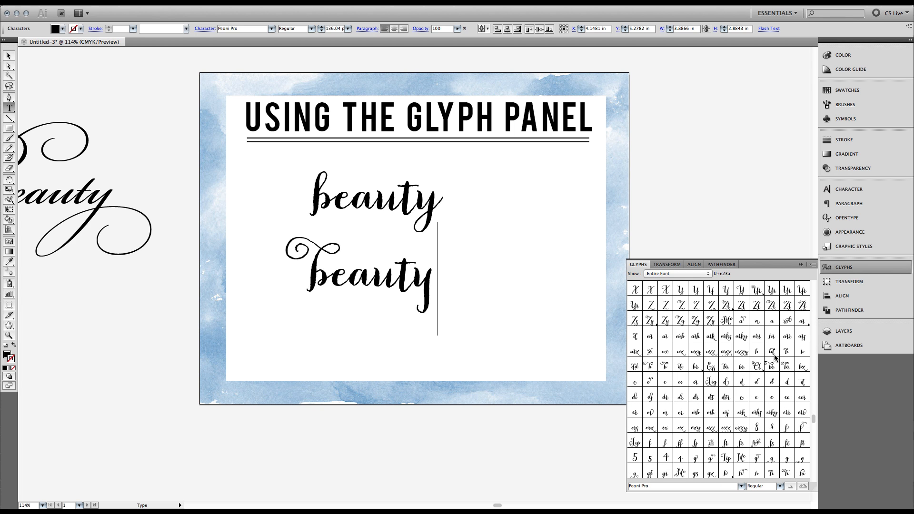
{"action": "double_click", "coordinate": [785, 322]}
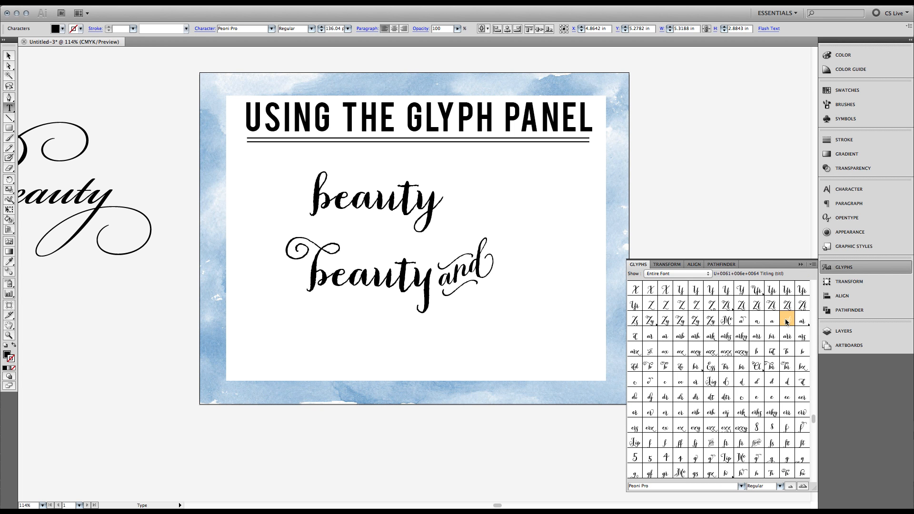
{"action": "double_click", "coordinate": [757, 441]}
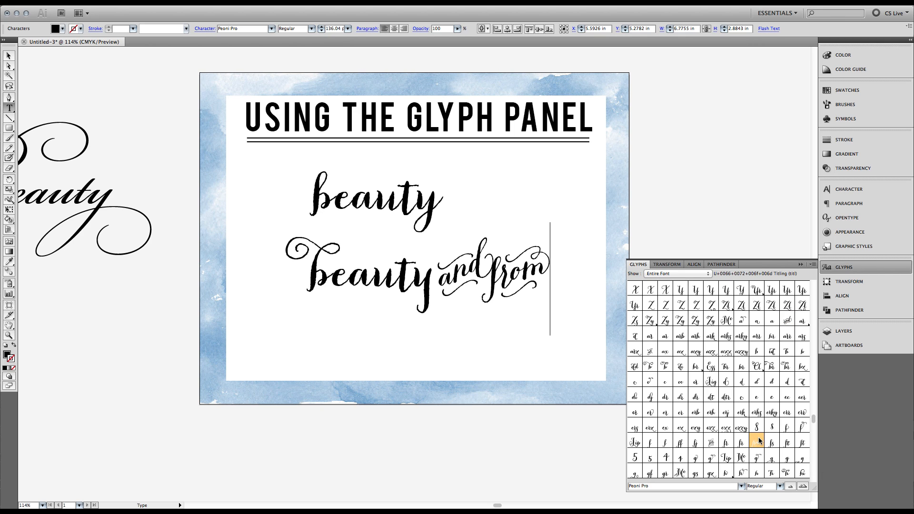
{"action": "double_click", "coordinate": [710, 442]}
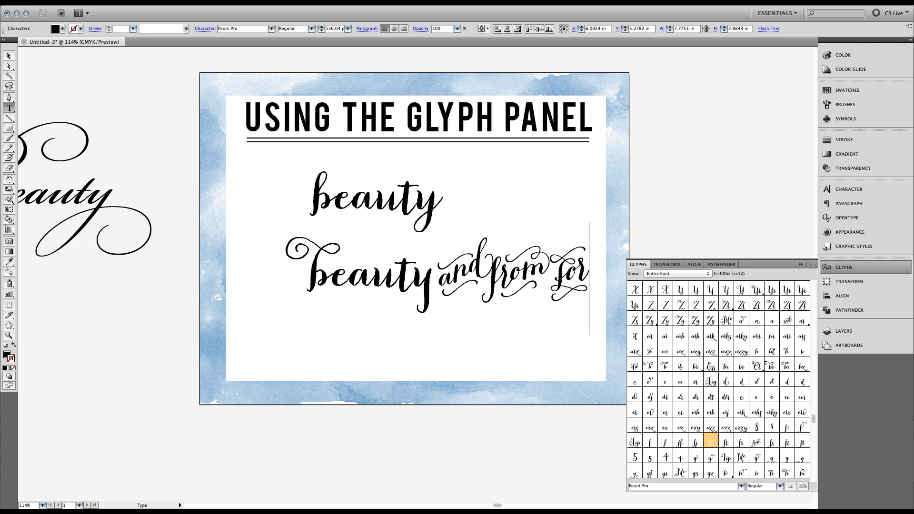
Move the lower text line left and slightly up, and add spaces around the "from" glyph
{"action": "left_click", "coordinate": [9, 56]}
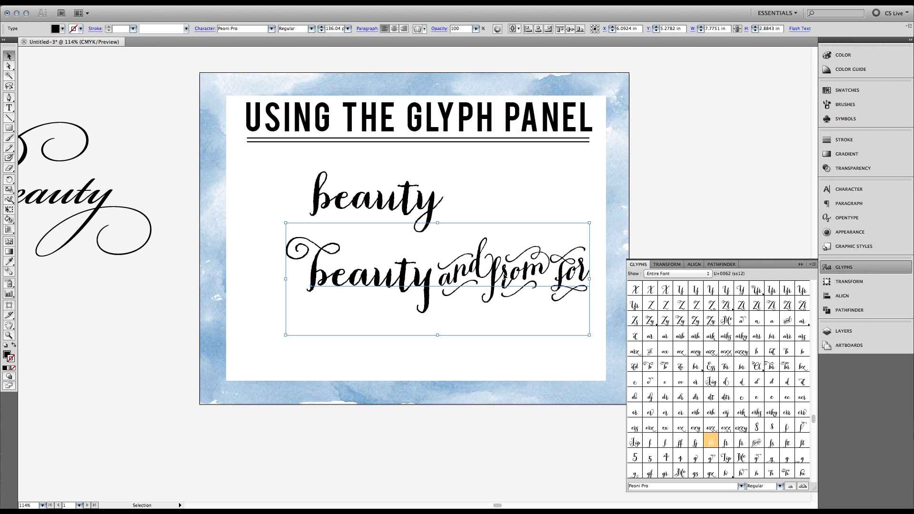
{"action": "left_click_drag", "start_coordinate": [504, 275], "coordinate": [474, 266]}
{"action": "double_click", "coordinate": [461, 270]}
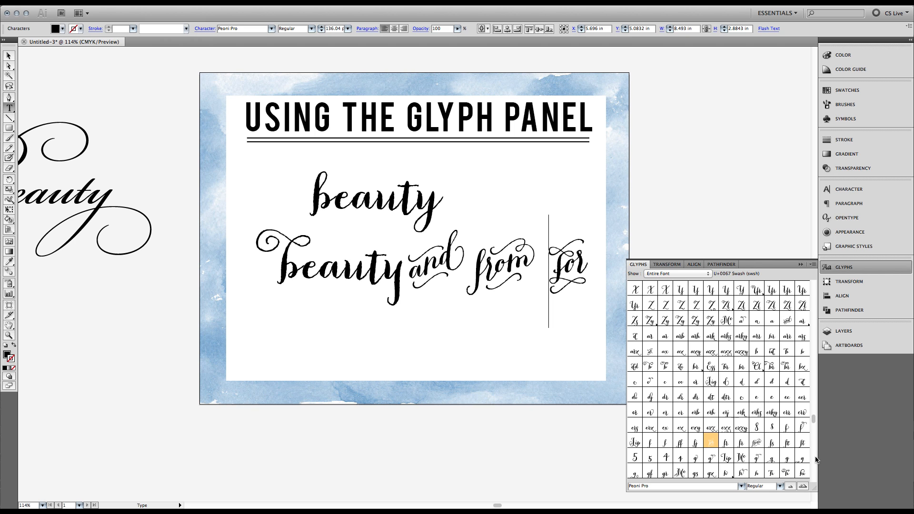
Insert a small curled ornament glyph and a long diagonal flourish glyph between "from" and "for"
{"action": "scroll", "coordinate": [815, 459], "scroll_direction": "down", "scroll_amount": 10}
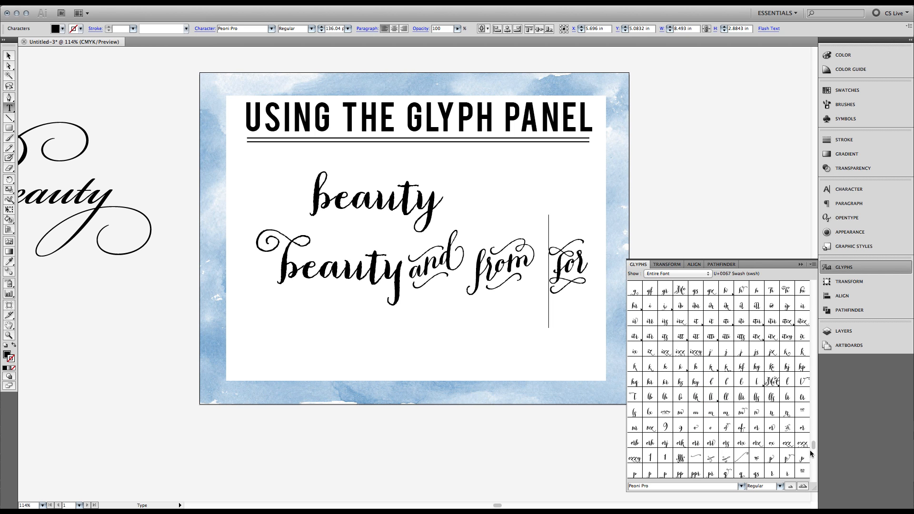
{"action": "scroll", "coordinate": [811, 446], "scroll_direction": "down", "scroll_amount": 5}
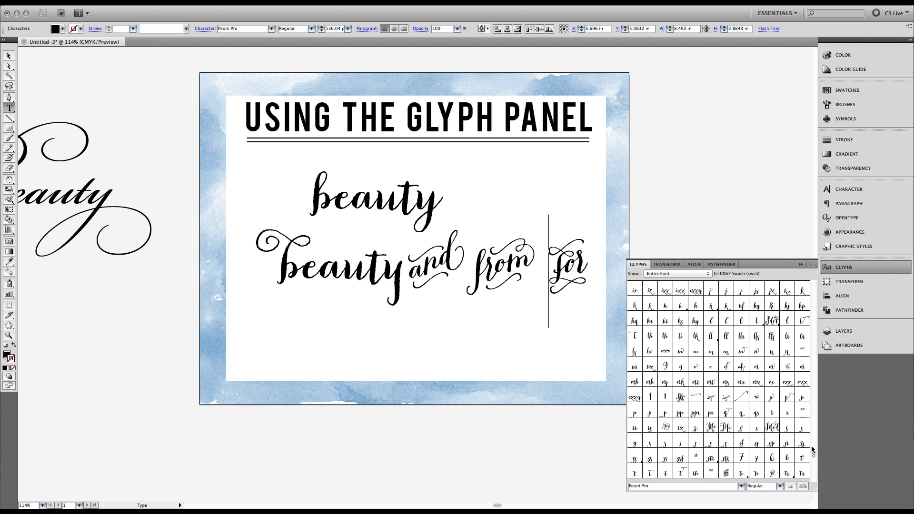
{"action": "scroll", "coordinate": [811, 445], "scroll_direction": "down", "scroll_amount": 2}
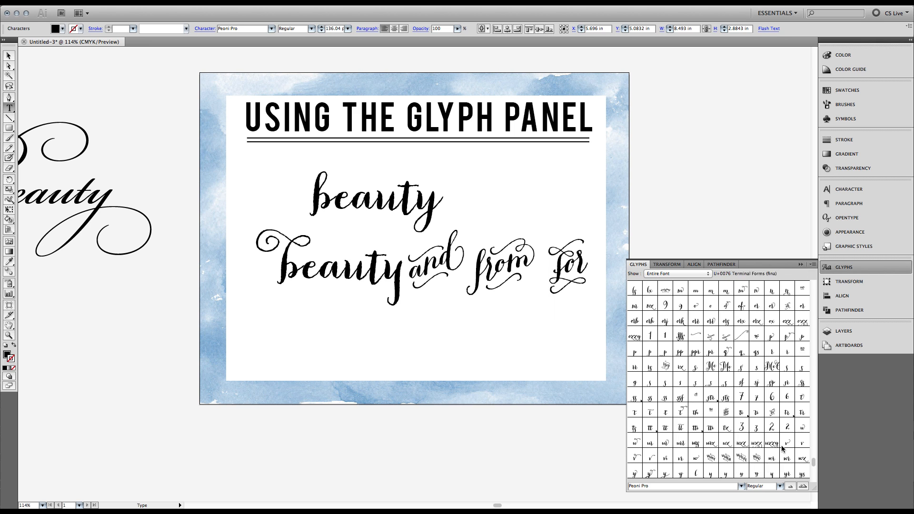
{"action": "double_click", "coordinate": [754, 338]}
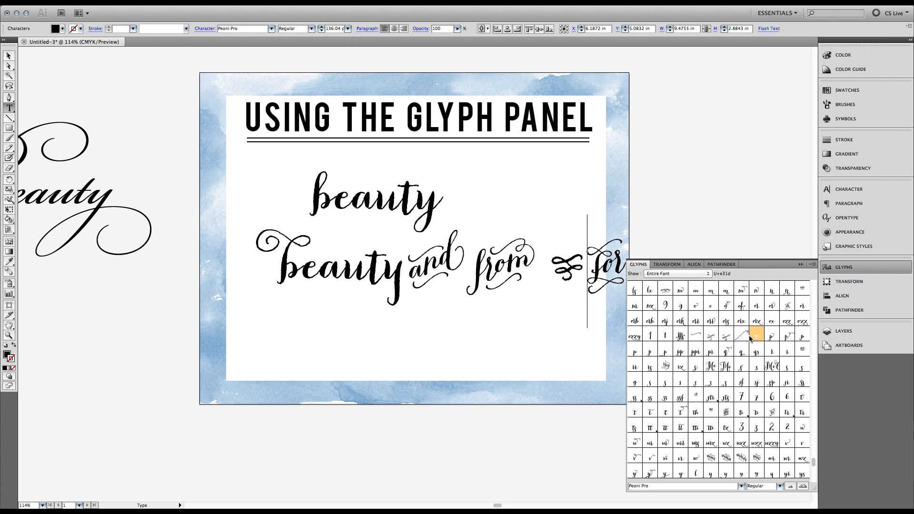
{"action": "double_click", "coordinate": [738, 337]}
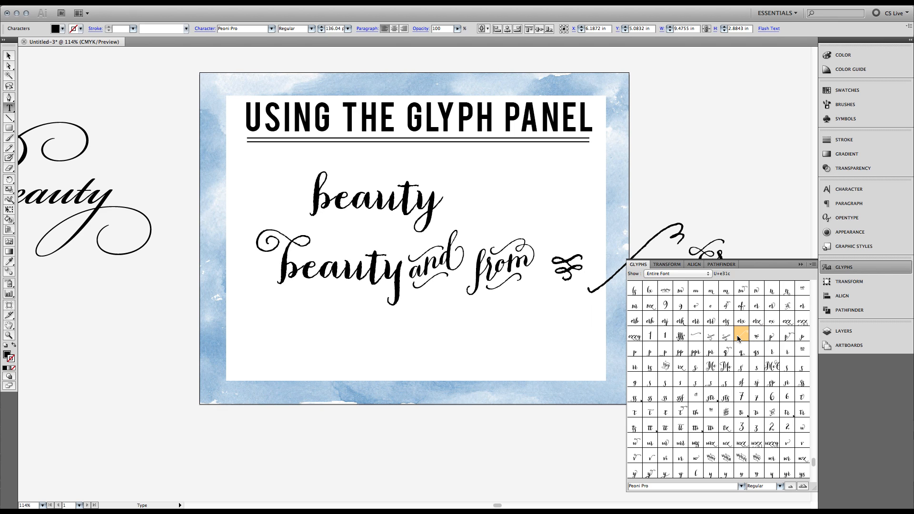
Collapse the Glyphs panel and delete all word glyphs and ornaments following the lower "beauty"
{"action": "left_click", "coordinate": [799, 264]}
{"action": "key", "text": "shift+Left"}
{"action": "key", "text": "shift+Left"}
{"action": "key", "text": "shift+Left"}
{"action": "key", "text": "shift+Left"}
{"action": "key", "text": "shift+Left"}
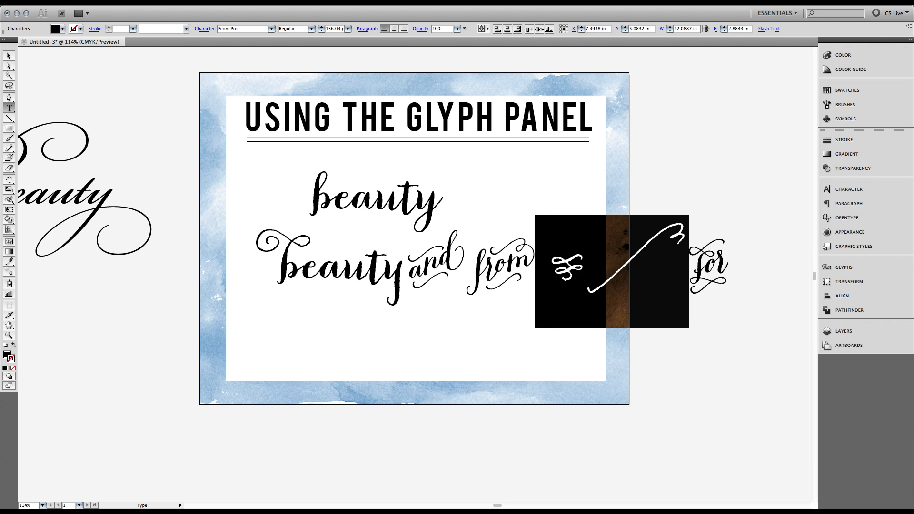
{"action": "key", "text": "BackSpace"}
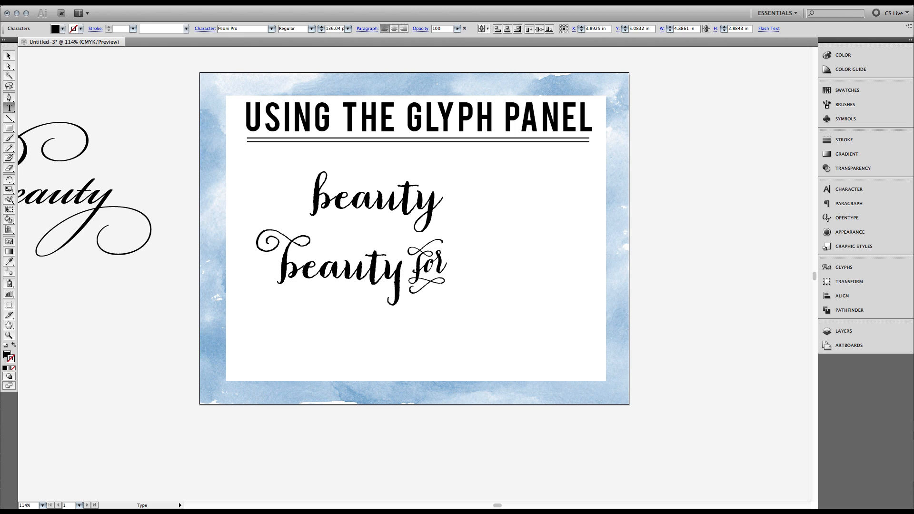
{"action": "key", "text": "shift+End"}
{"action": "key", "text": "BackSpace"}
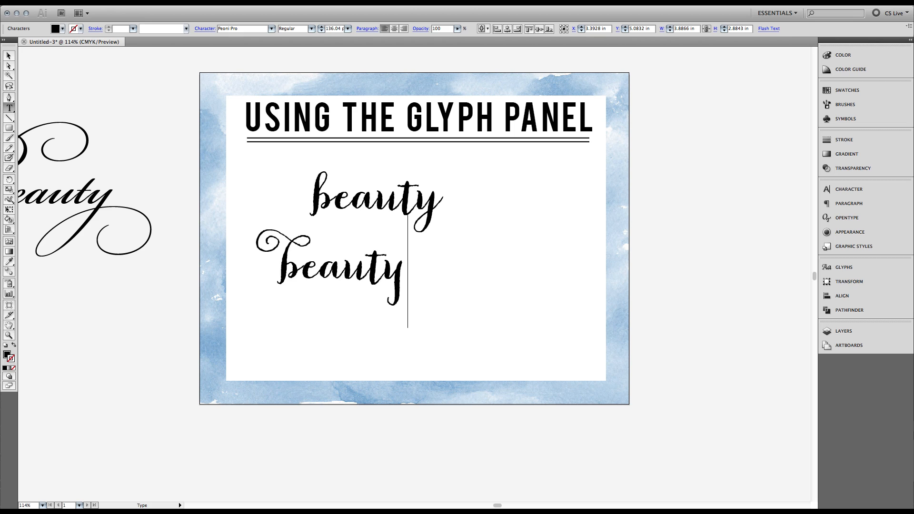